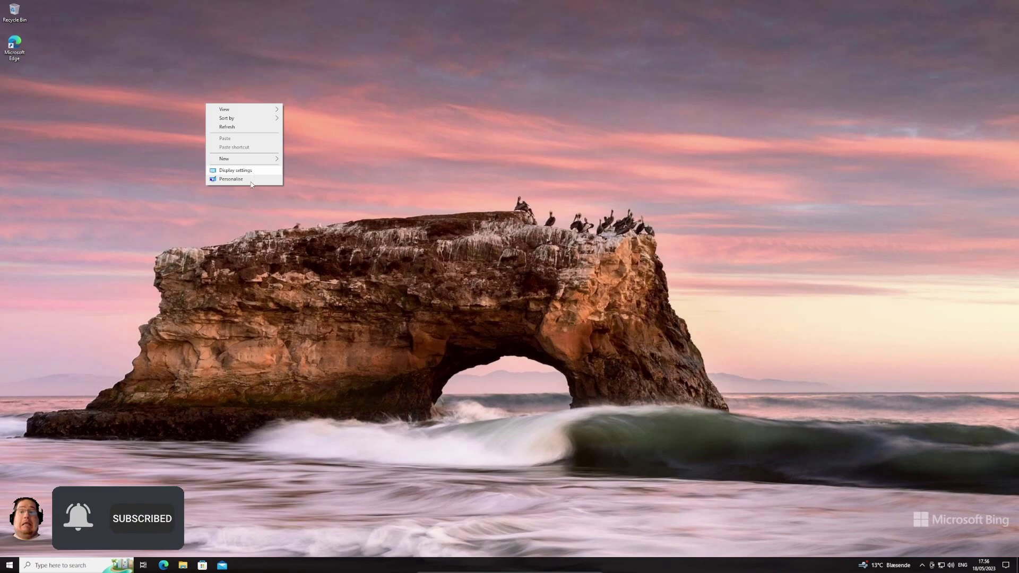
# Launch Task Manager from the taskbar menu and show its Performance graphs
pyautogui.click(253, 179)
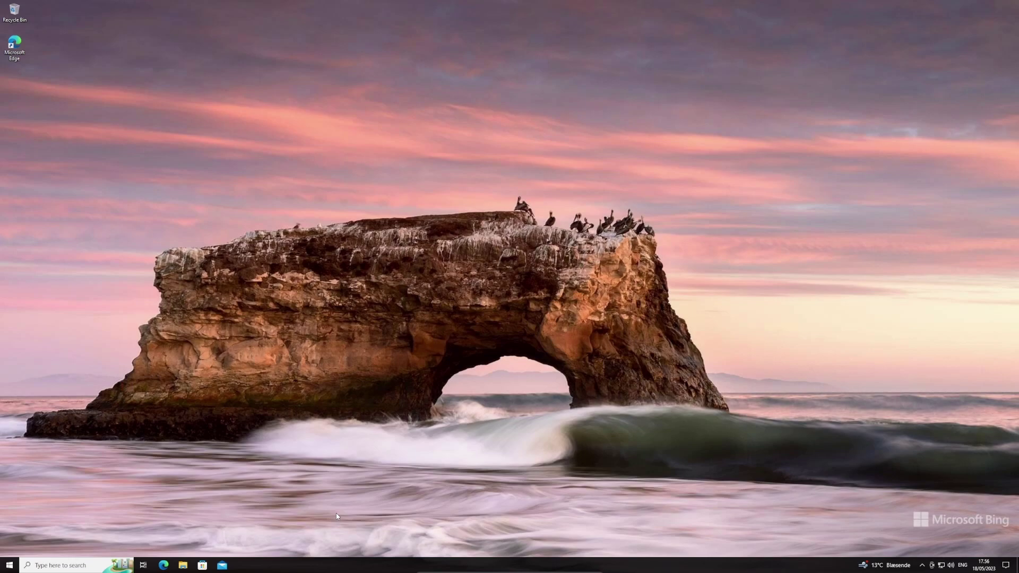
pyautogui.rightClick(322, 565)
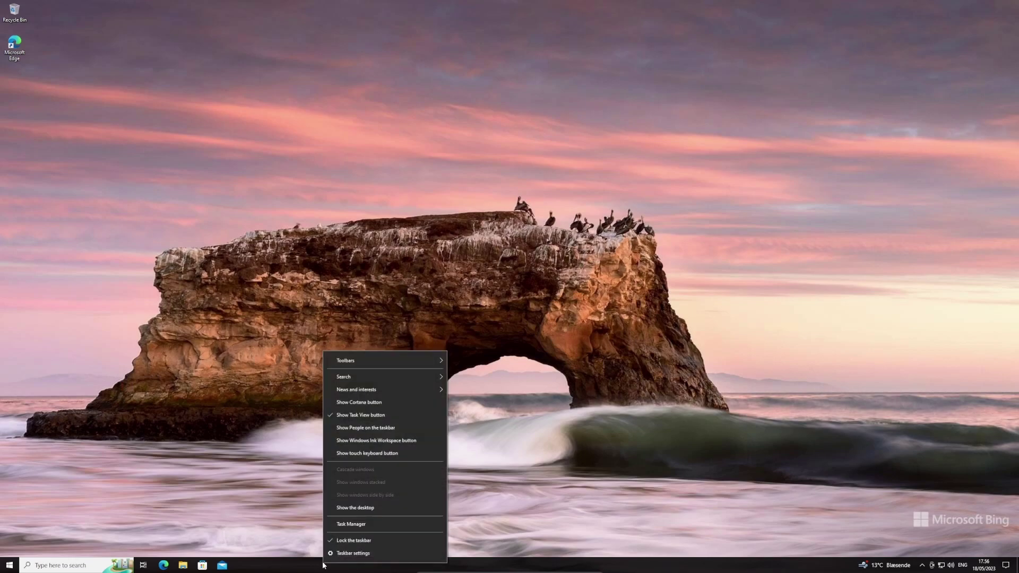
pyautogui.click(344, 527)
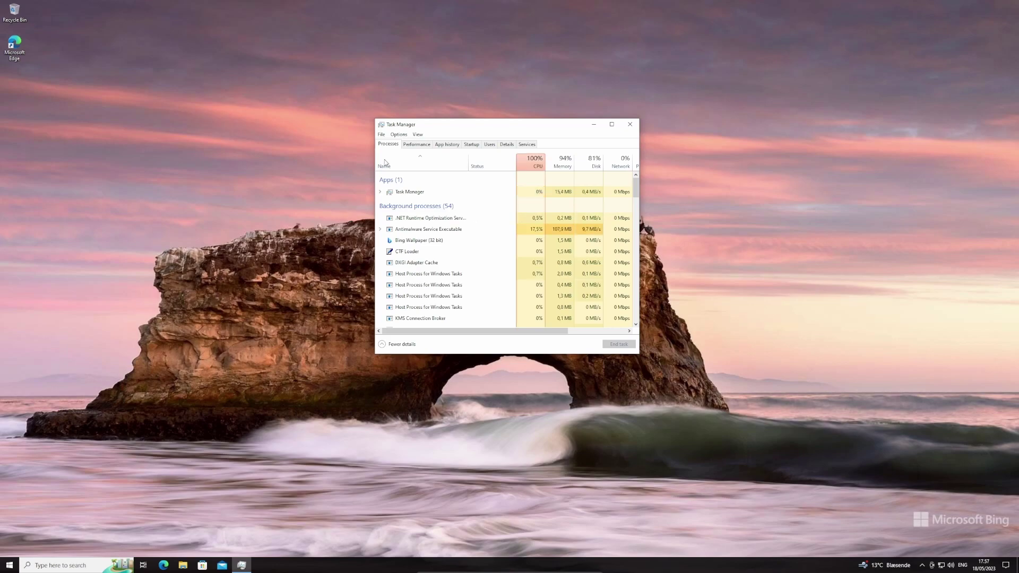
pyautogui.click(417, 145)
# Place the Task Manager window at the top-right corner of the screen
pyautogui.moveTo(442, 129); pyautogui.dragTo(388, 102)
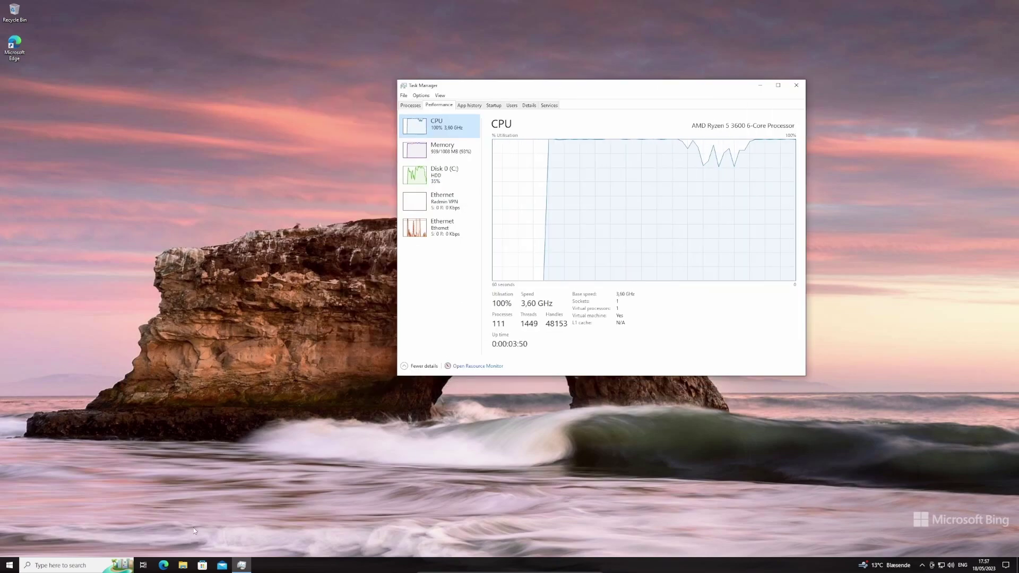
pyautogui.click(204, 566)
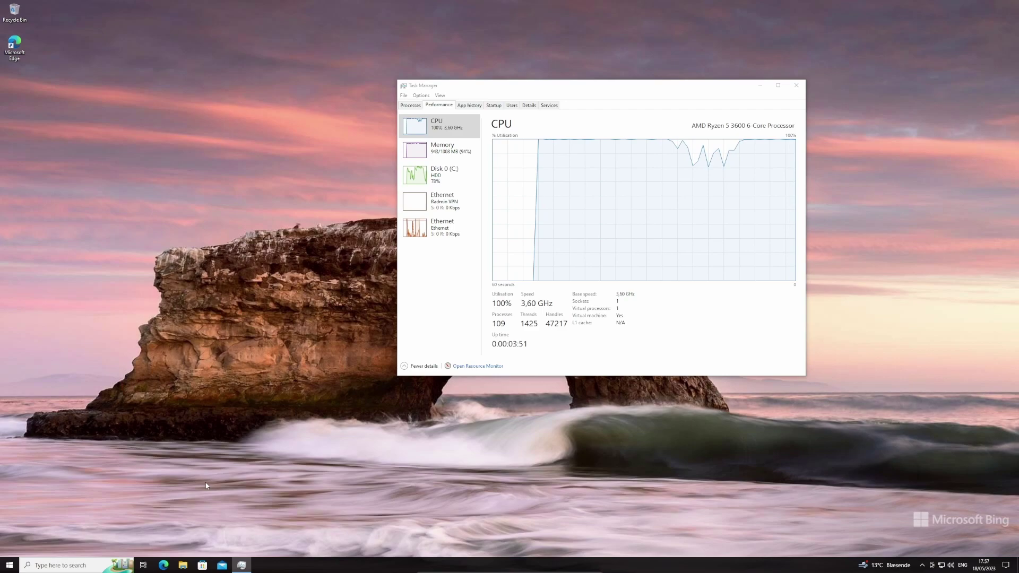
pyautogui.moveTo(637, 83); pyautogui.dragTo(847, 9)
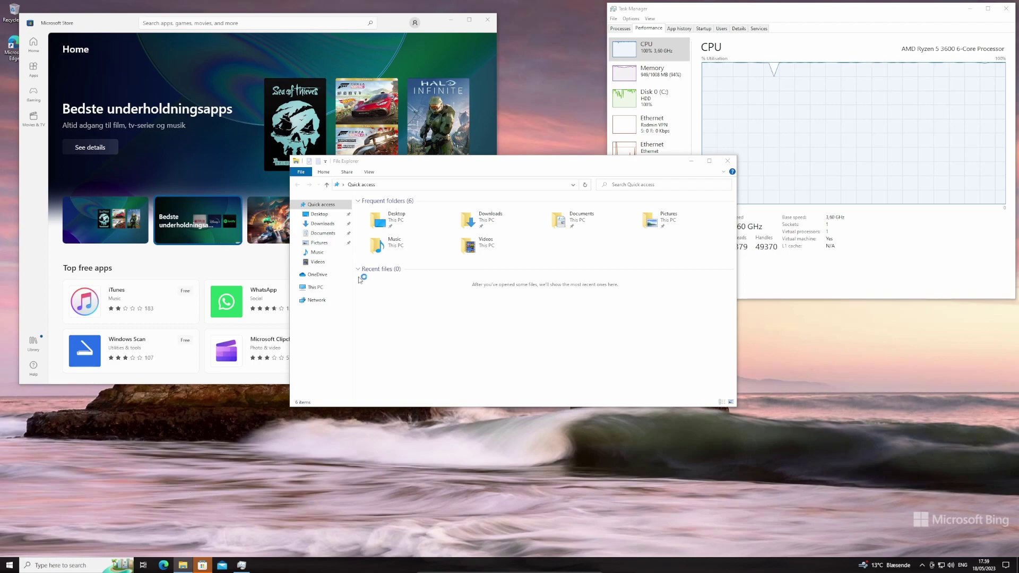
# Lower the File Explorer window and show the Microsoft Store Library with its 12 app updates
pyautogui.moveTo(442, 169); pyautogui.dragTo(470, 267)
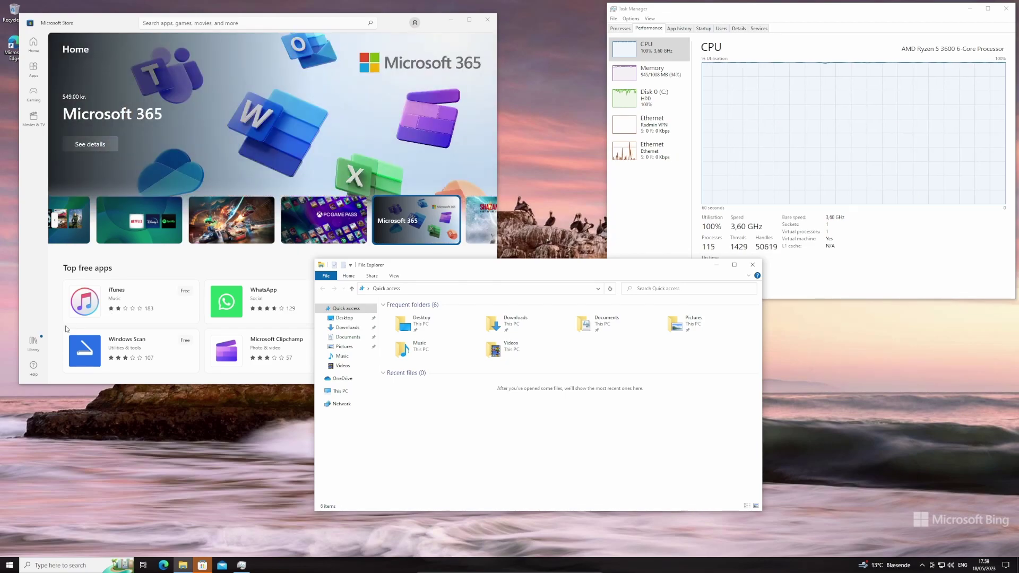
pyautogui.click(38, 342)
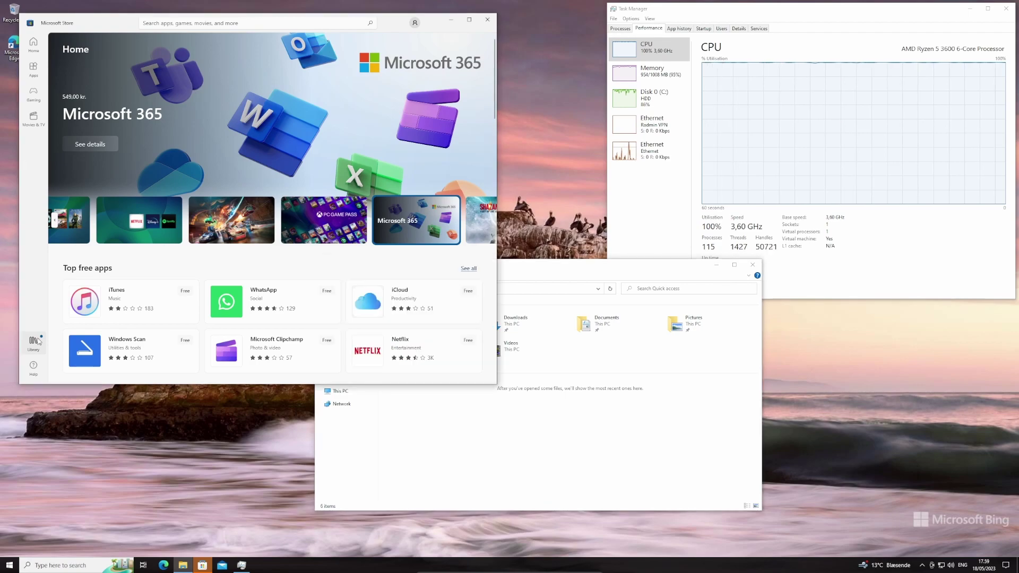
pyautogui.click(38, 342)
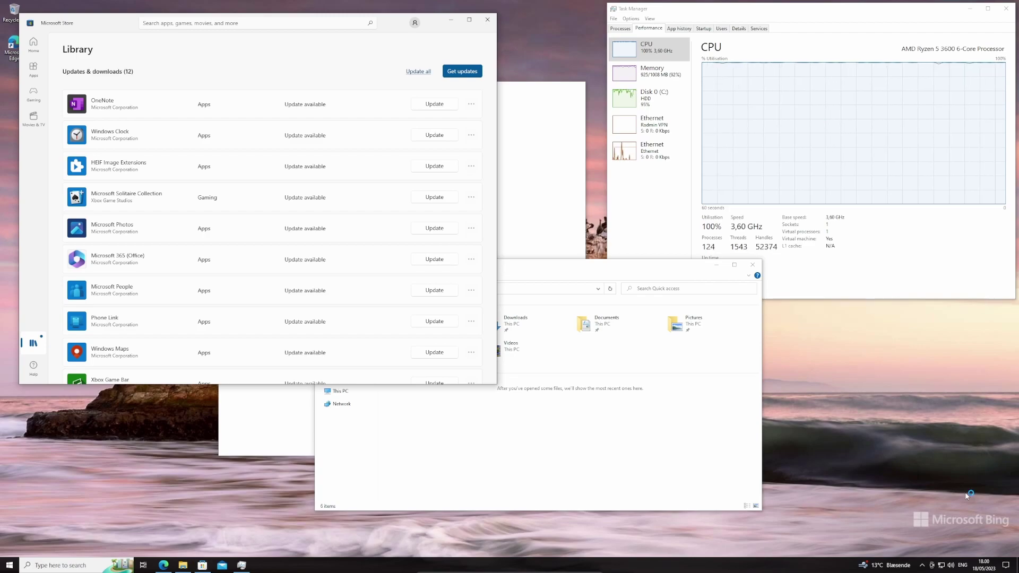
# Search 'windwos 10 minimum re' and open Microsoft's Windows 10 system requirements support page
pyautogui.click(249, 75)
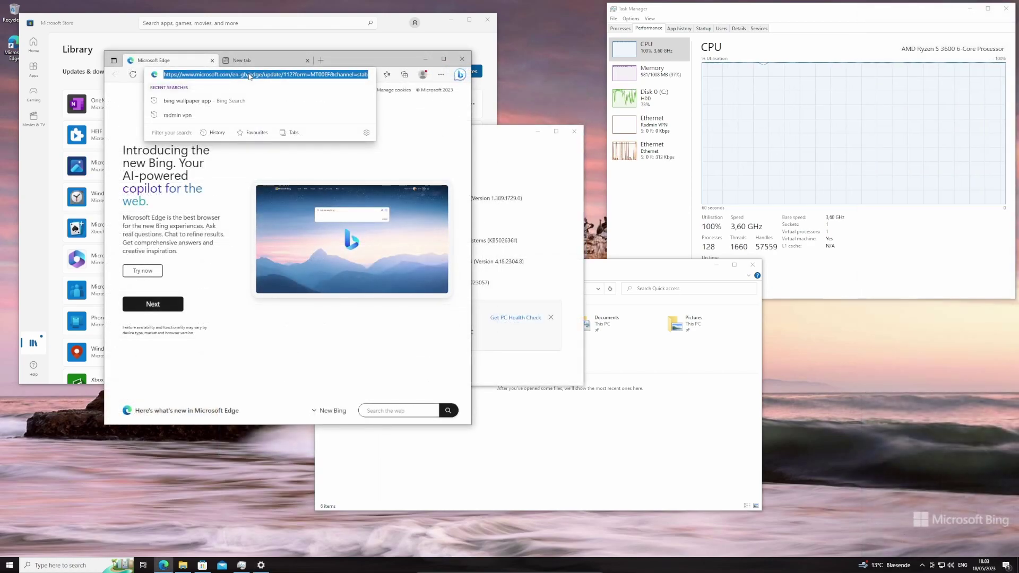
pyautogui.write('windwos 10 minimum requirements')
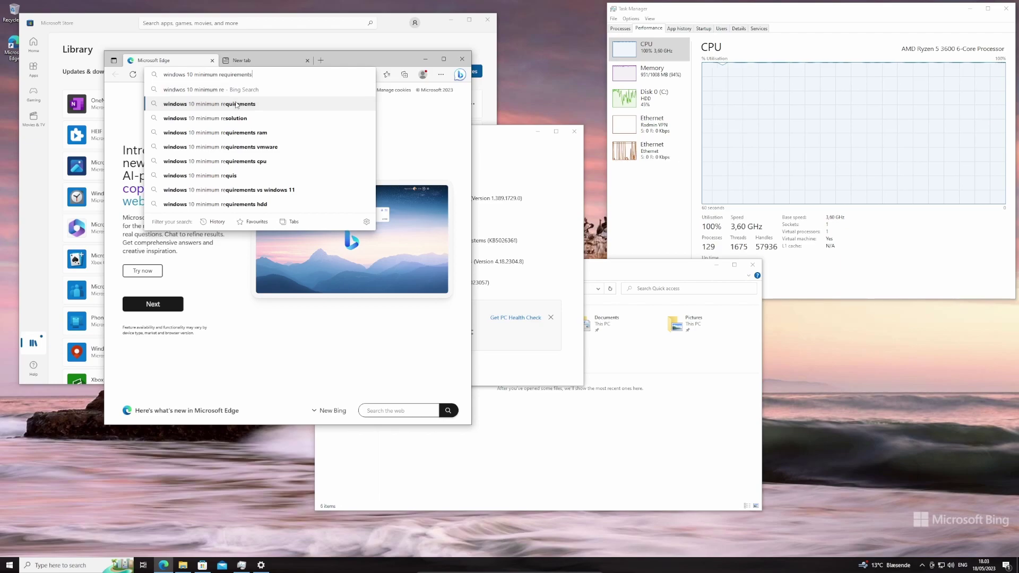
pyautogui.click(237, 104)
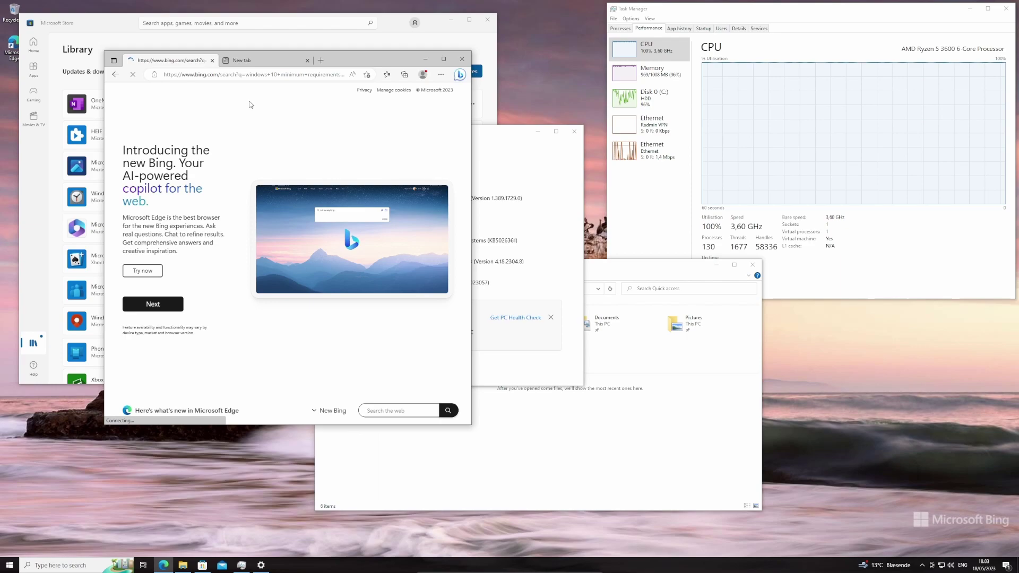
pyautogui.click(497, 134)
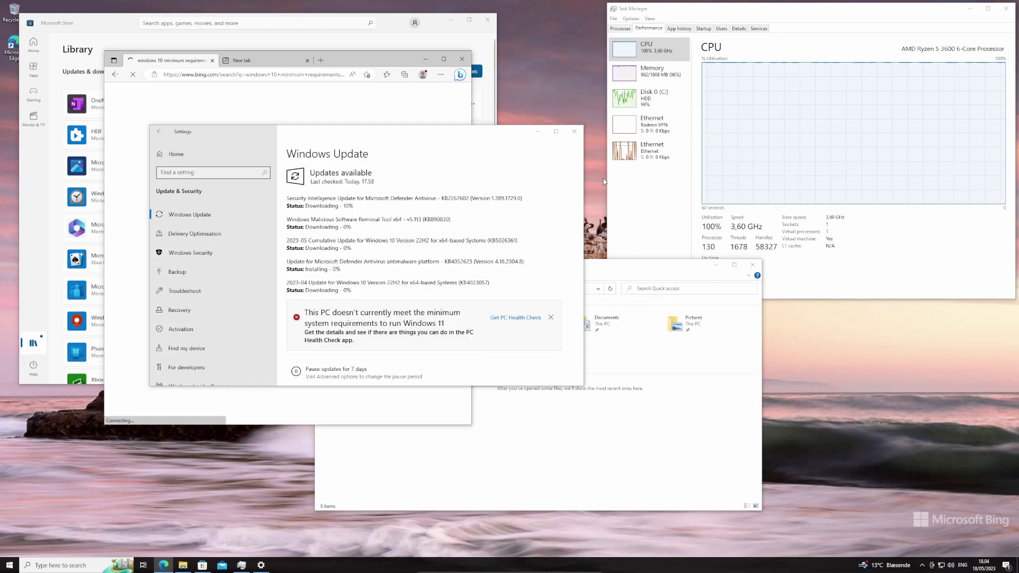
pyautogui.moveTo(421, 136); pyautogui.dragTo(828, 284)
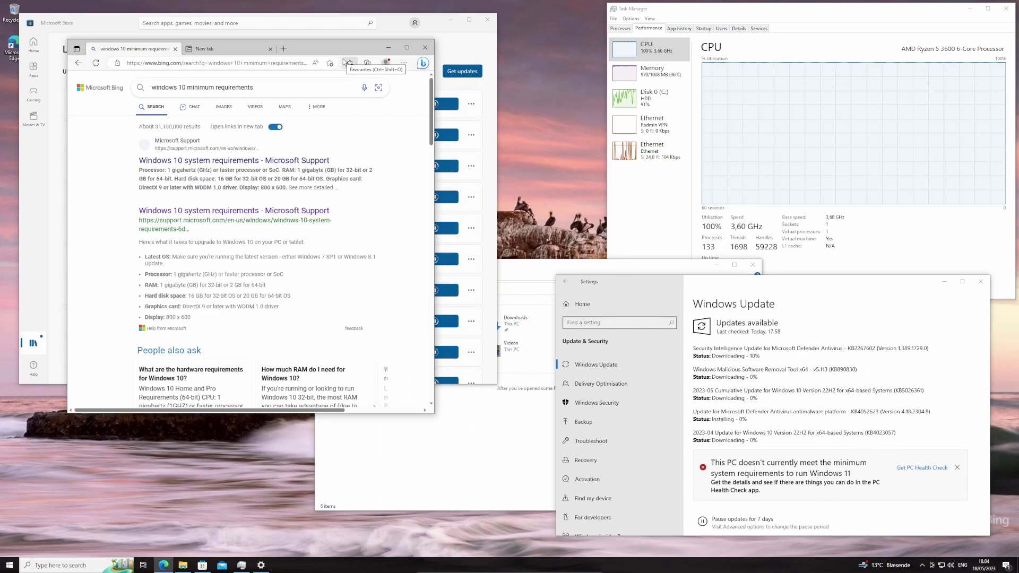
pyautogui.click(213, 160)
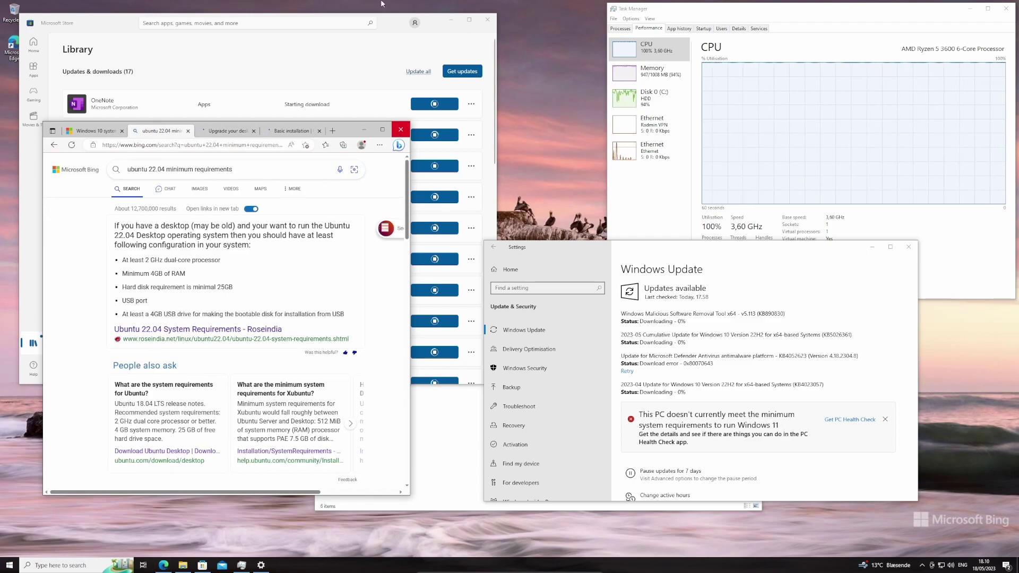
# Switch from the Windows session to the Ubuntu Cinnamon desktop with the lobster wallpaper
pyautogui.moveTo(510, 572)
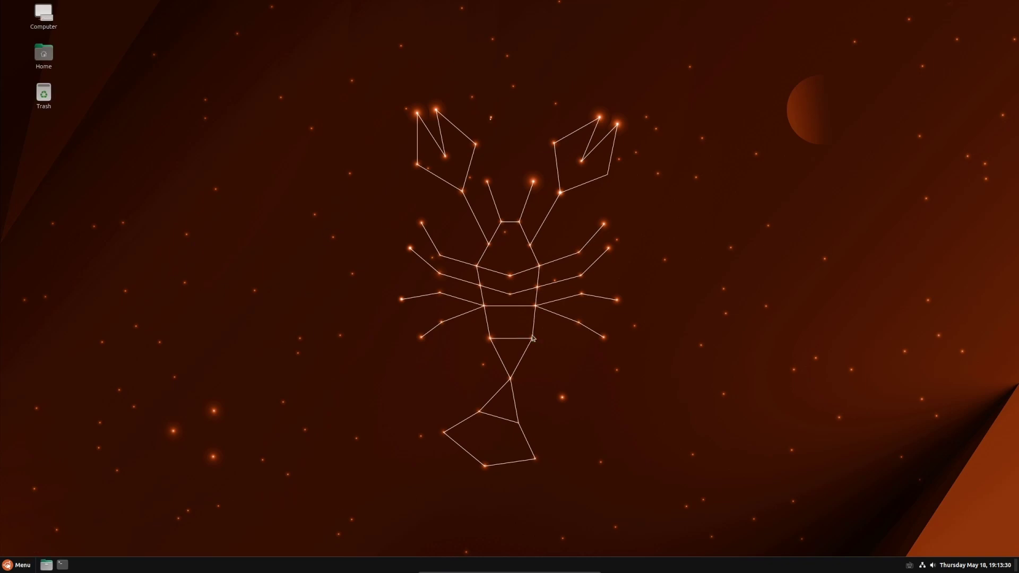
# Open the Home folder in Nemo, reposition it, and search the application menu for 'sy'
pyautogui.press('super')
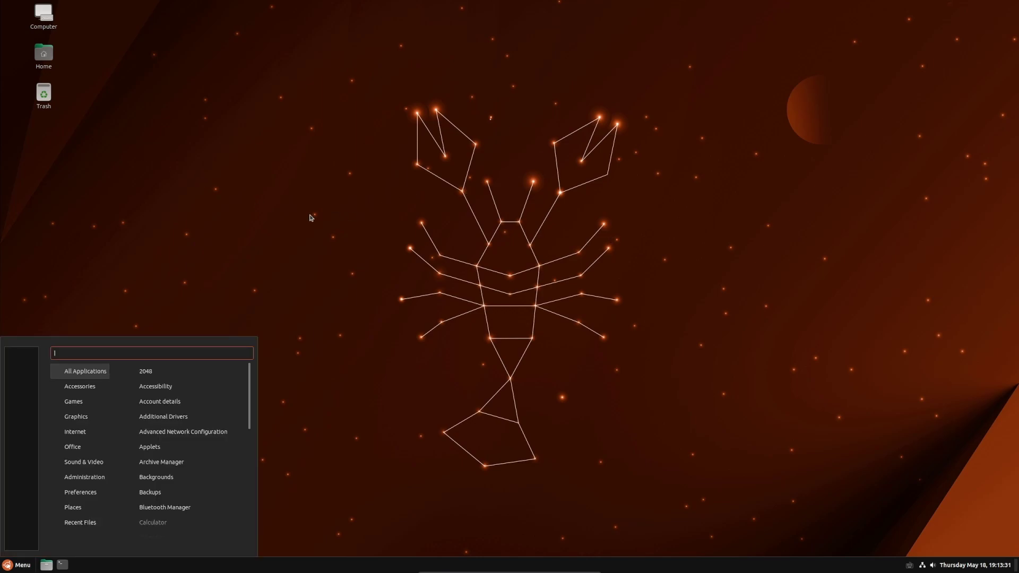
pyautogui.press('super+e')
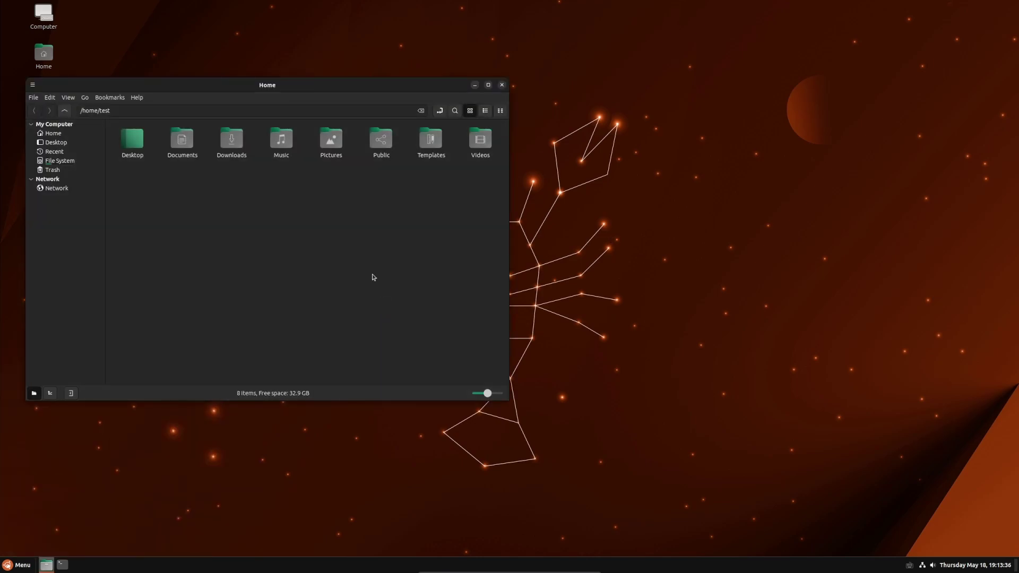
pyautogui.moveTo(340, 81); pyautogui.dragTo(641, 45)
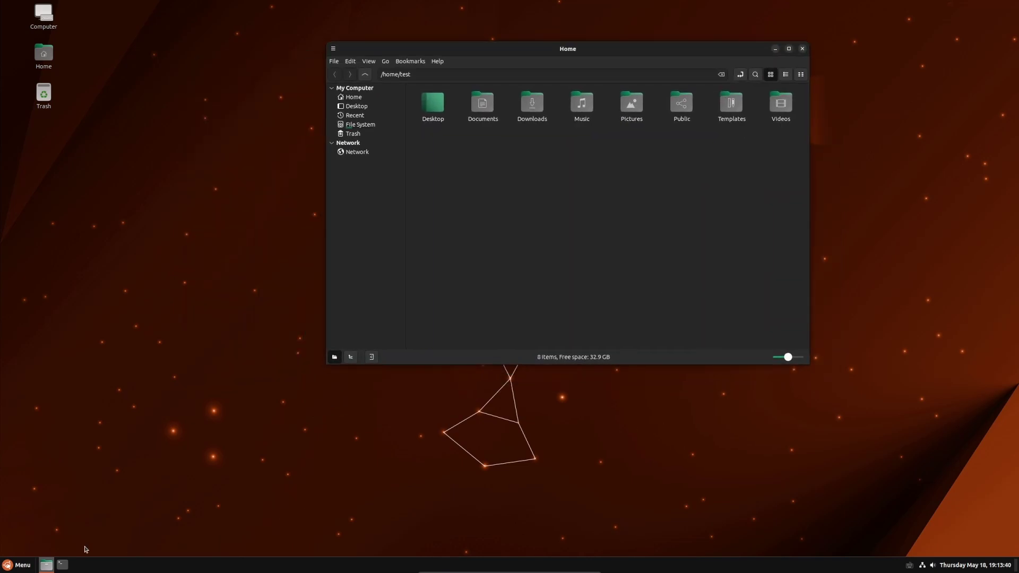
pyautogui.click(18, 564)
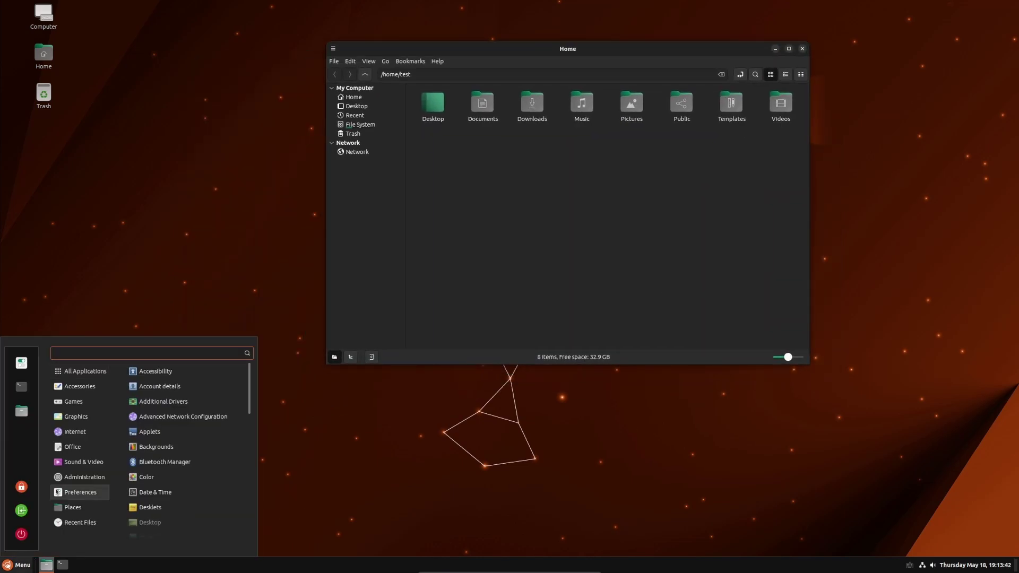
pyautogui.write('sy')
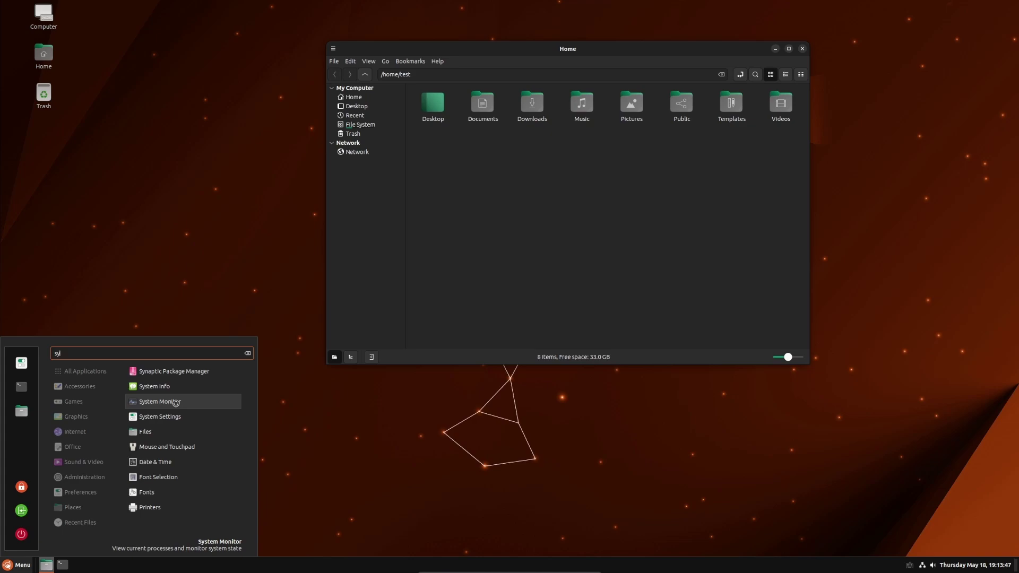
# Launch System Monitor on its Resources graphs at the top-right, and move the Home window down-left
pyautogui.click(176, 403)
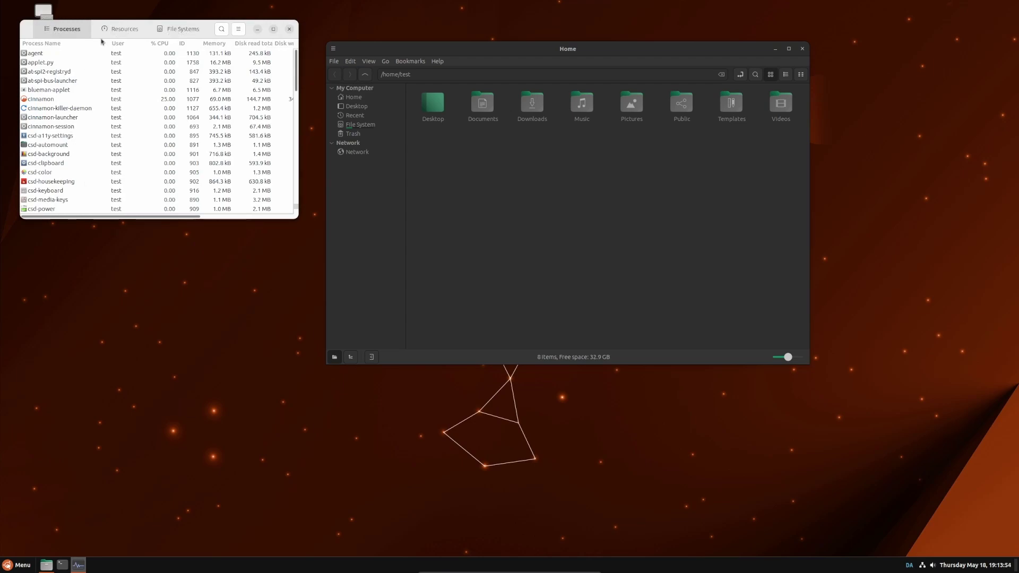
pyautogui.click(112, 30)
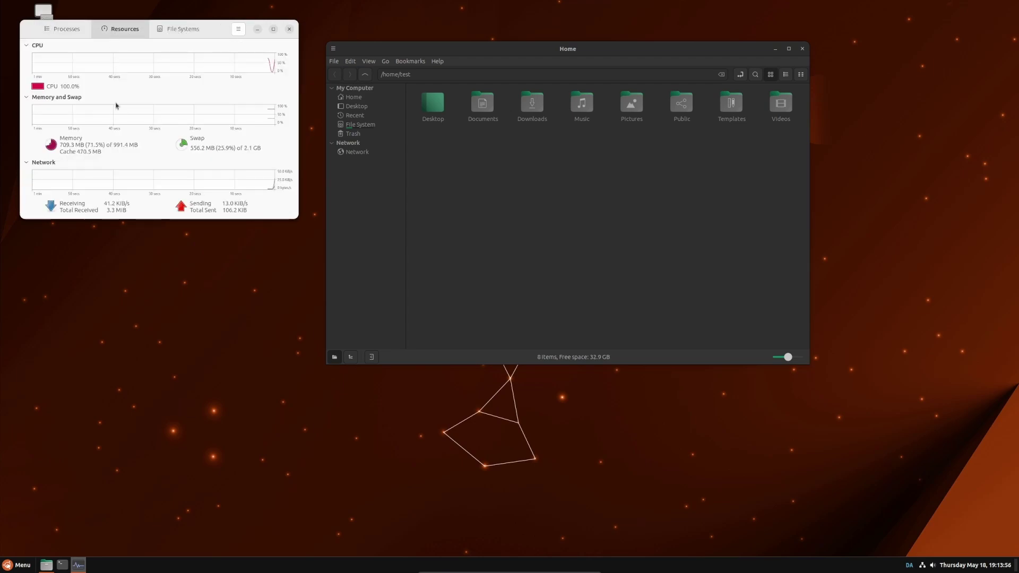
pyautogui.moveTo(215, 35); pyautogui.dragTo(936, 16)
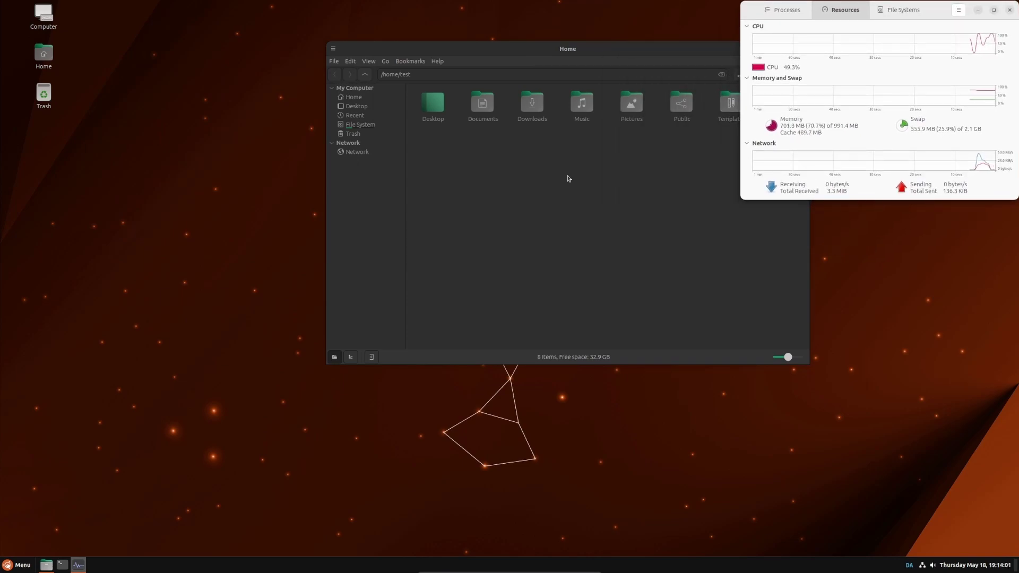
pyautogui.moveTo(639, 49); pyautogui.dragTo(511, 91)
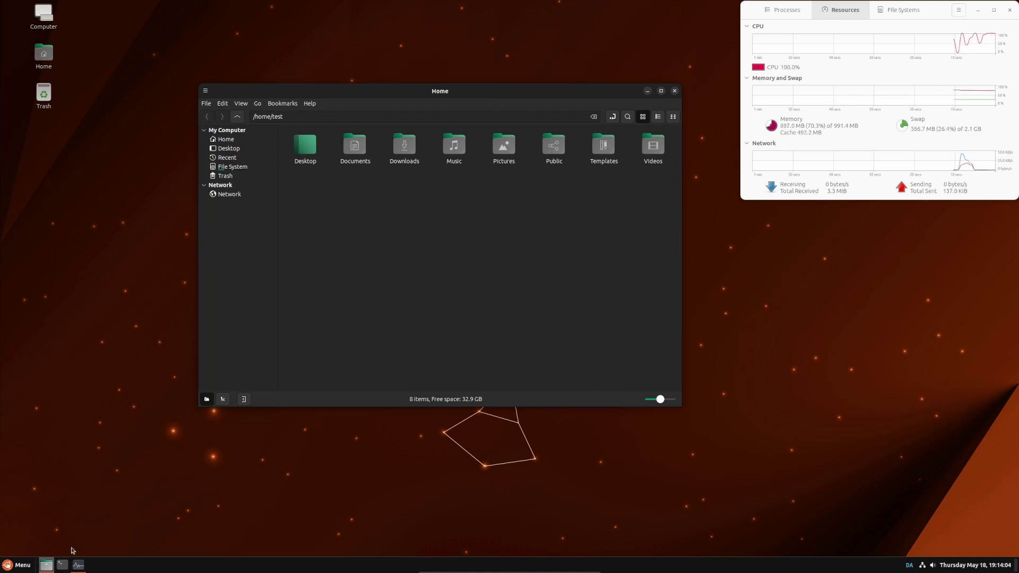
pyautogui.click(21, 567)
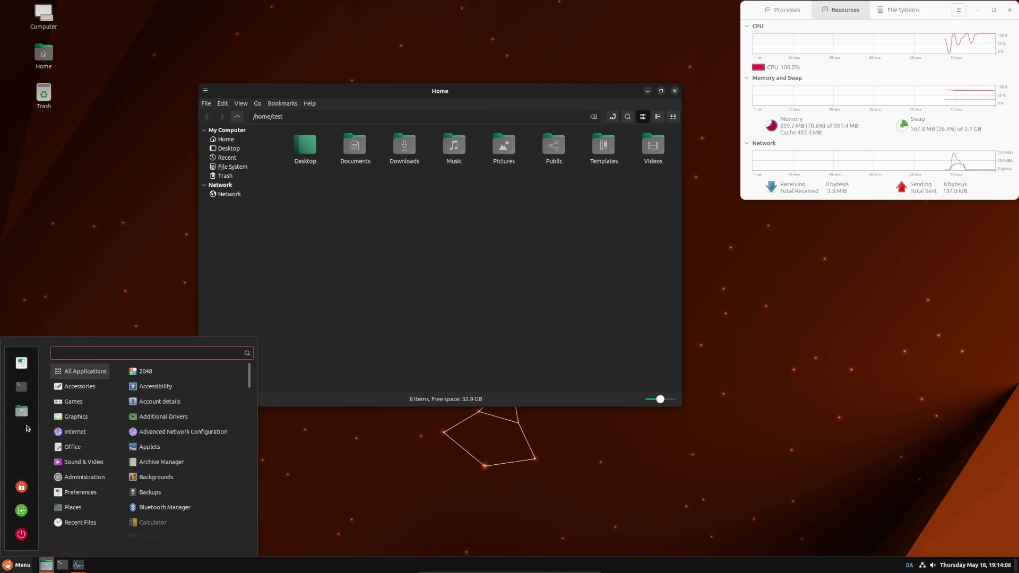
# Launch Firefox Web Browser from the menu's Internet category
pyautogui.moveTo(80, 431)
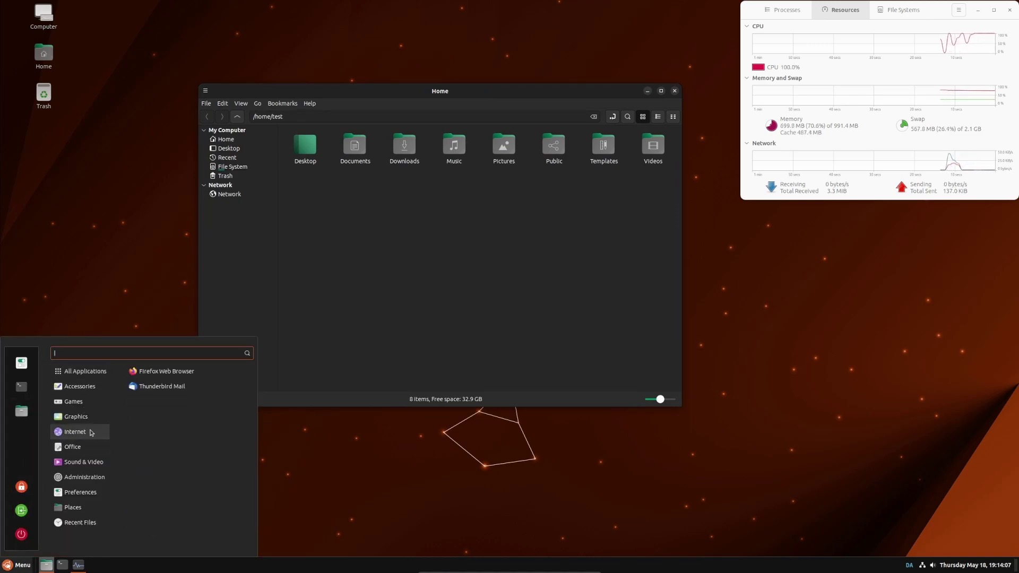
pyautogui.click(173, 375)
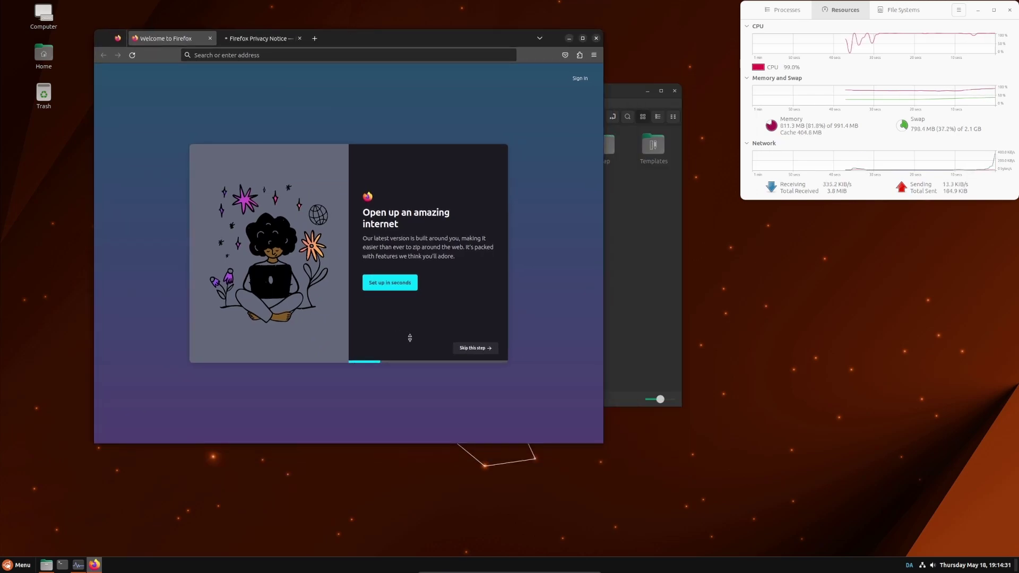
# Skip onboarding, open Wikipedia, Reddit and Twitter as background tabs, and open a terminal
pyautogui.click(470, 348)
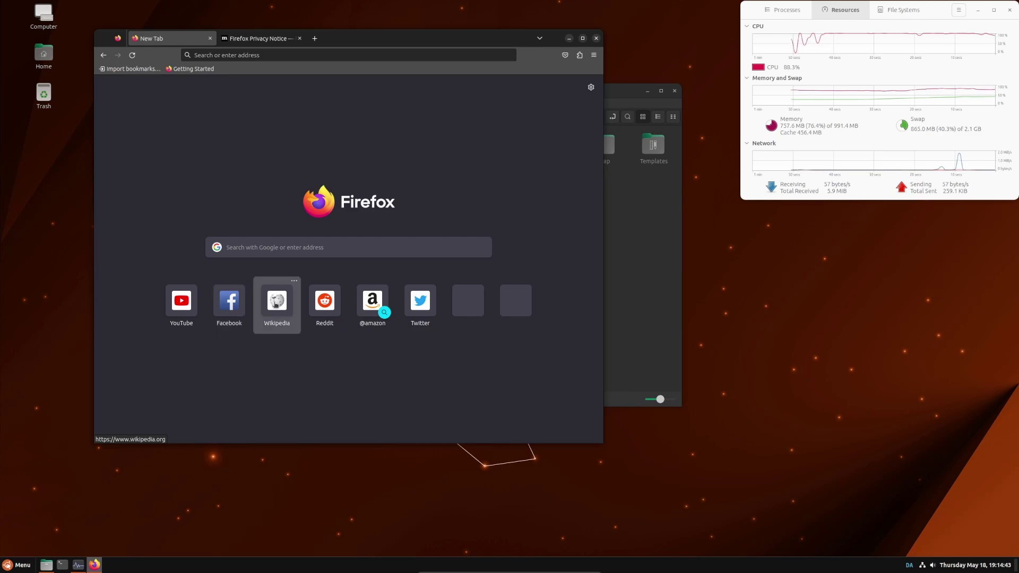
pyautogui.middleClick(276, 304)
pyautogui.middleClick(325, 301)
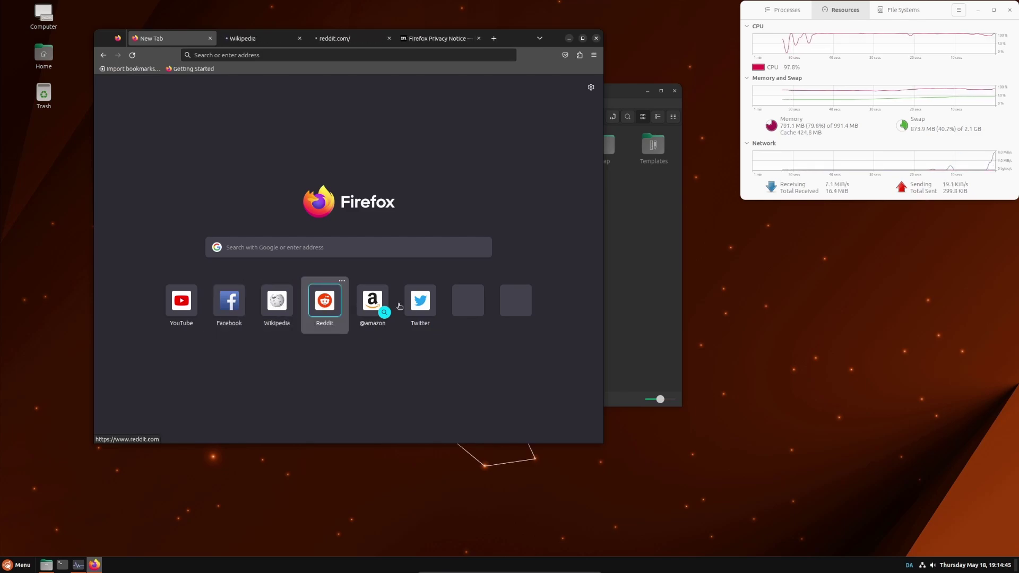
pyautogui.middleClick(420, 301)
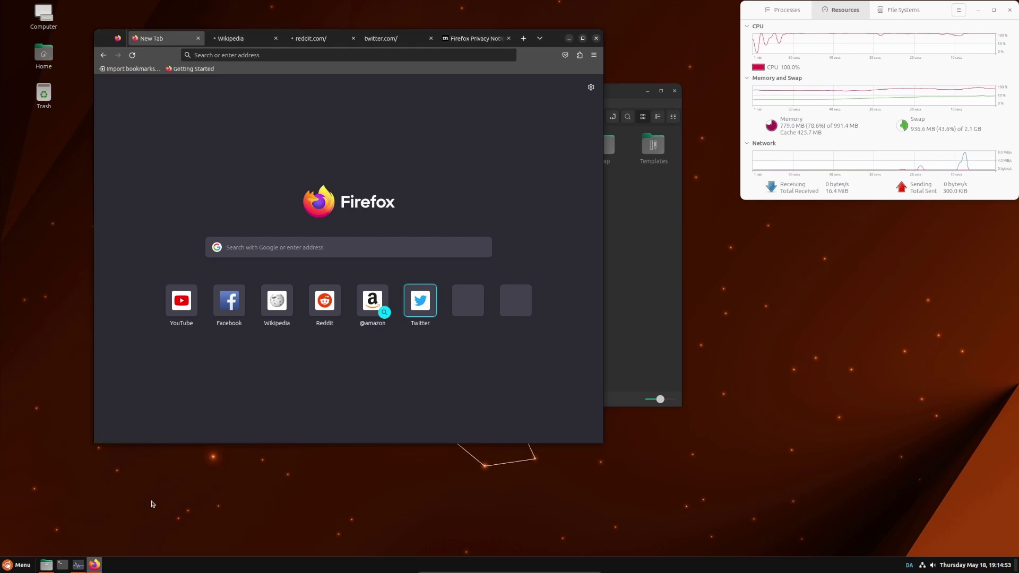
pyautogui.hotkey('ctrl', 'alt', 't')
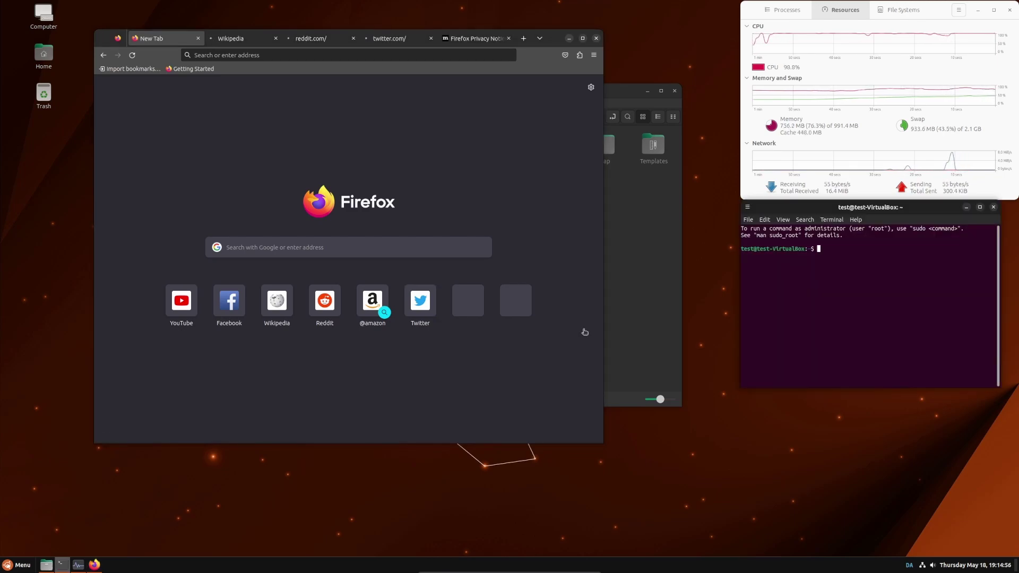
# Move and enlarge the terminal window, then run 'sudo apt update'
pyautogui.moveTo(804, 208); pyautogui.dragTo(695, 208)
pyautogui.moveTo(901, 400); pyautogui.dragTo(1003, 486)
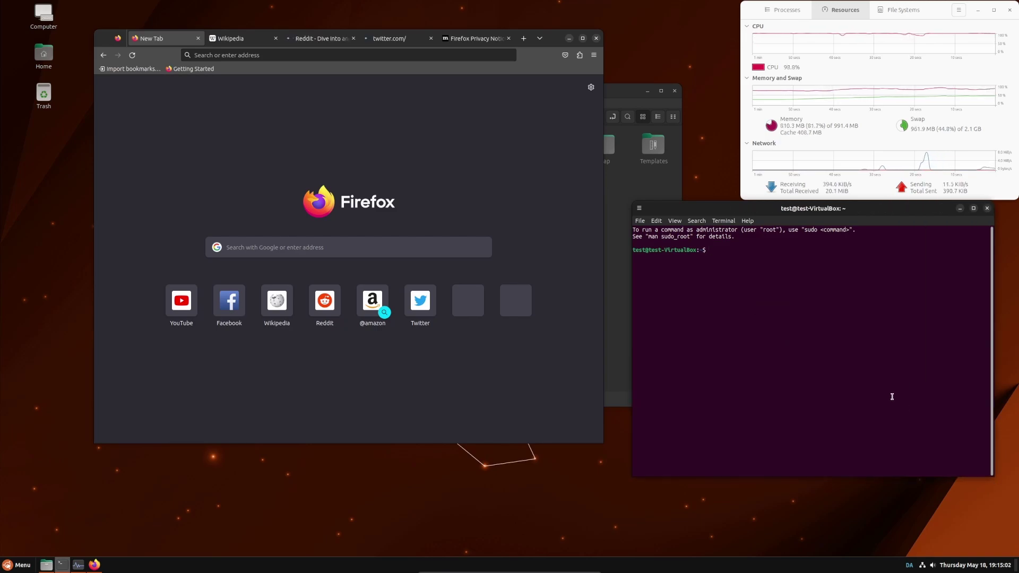
pyautogui.write('sudo apt ')
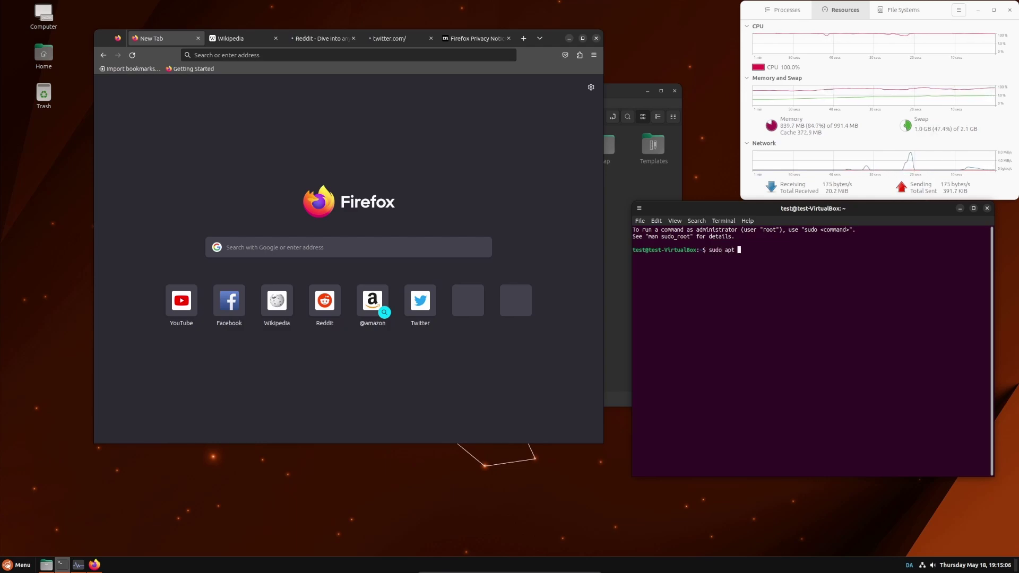
pyautogui.write('update')
pyautogui.press('Return')
pyautogui.press('Return')
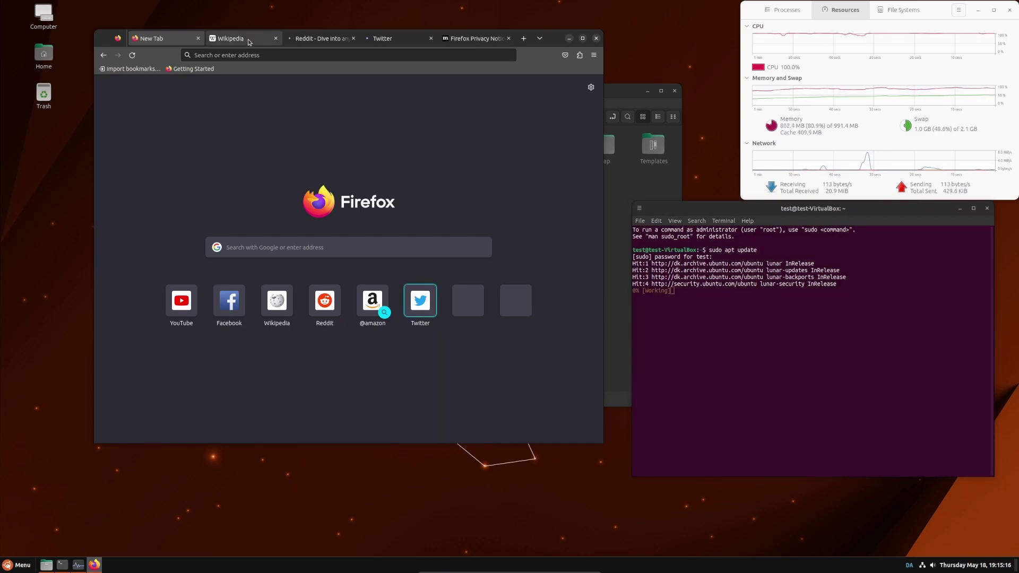
# View the Wikipedia, Reddit and Twitter tabs in turn, ending on Twitter Explore
pyautogui.click(248, 42)
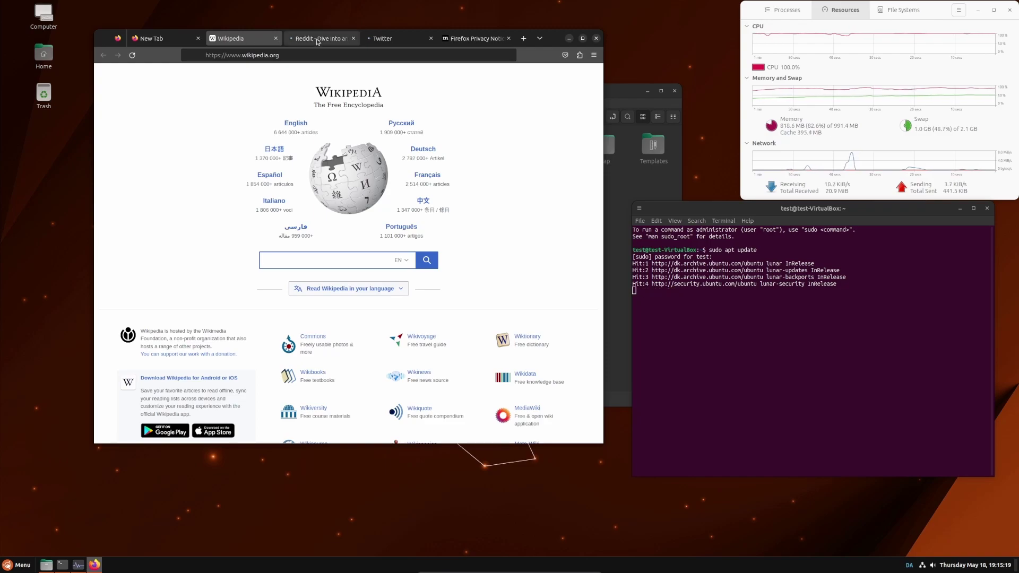
pyautogui.click(317, 41)
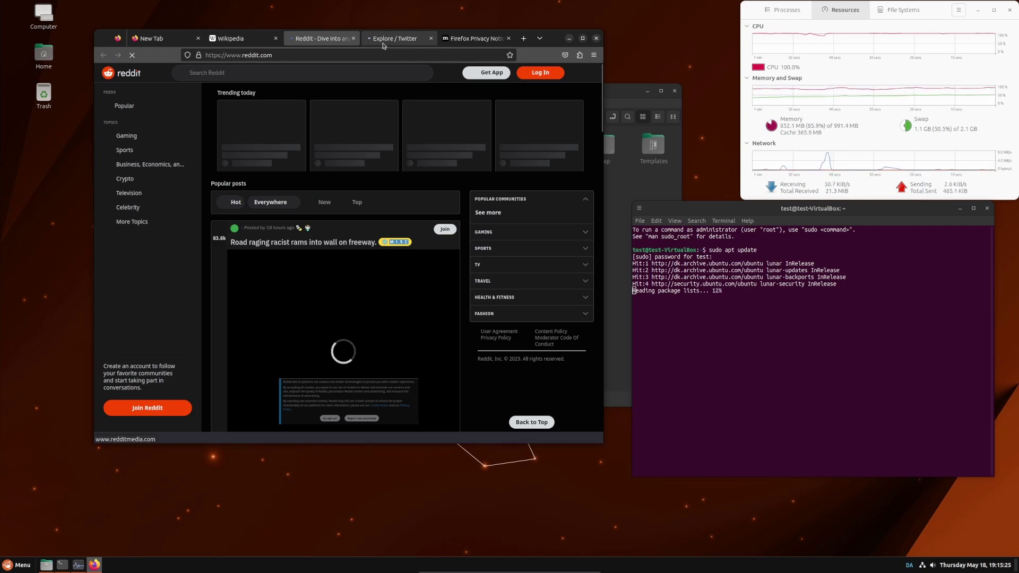
pyautogui.click(384, 42)
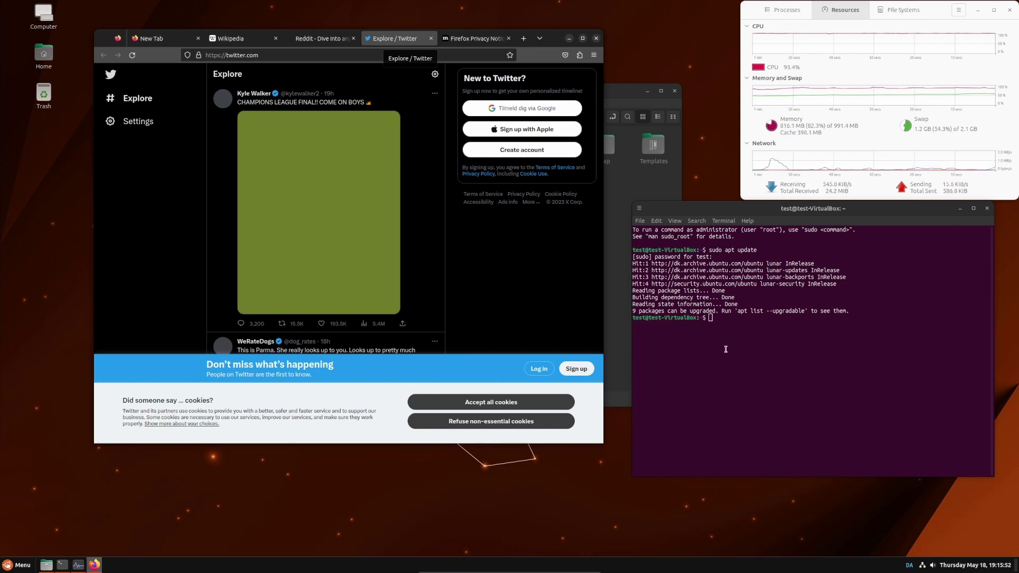
# Run 'sudo apt upgrade' in the terminal
pyautogui.write('sudo apt upgrade')
pyautogui.press('Return')
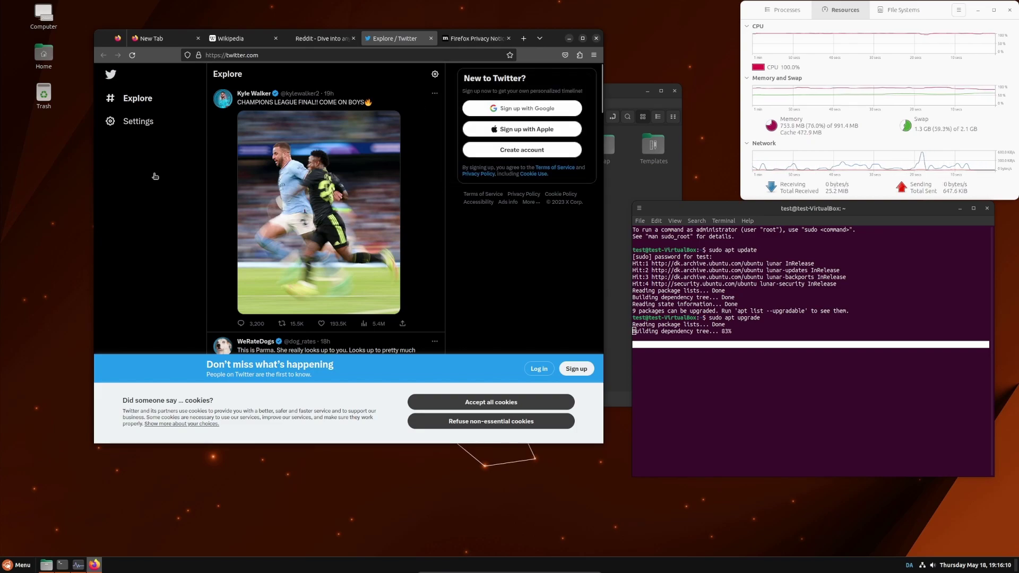
pyautogui.scroll(-4, 155, 175)
pyautogui.scroll(-4, 452, 402)
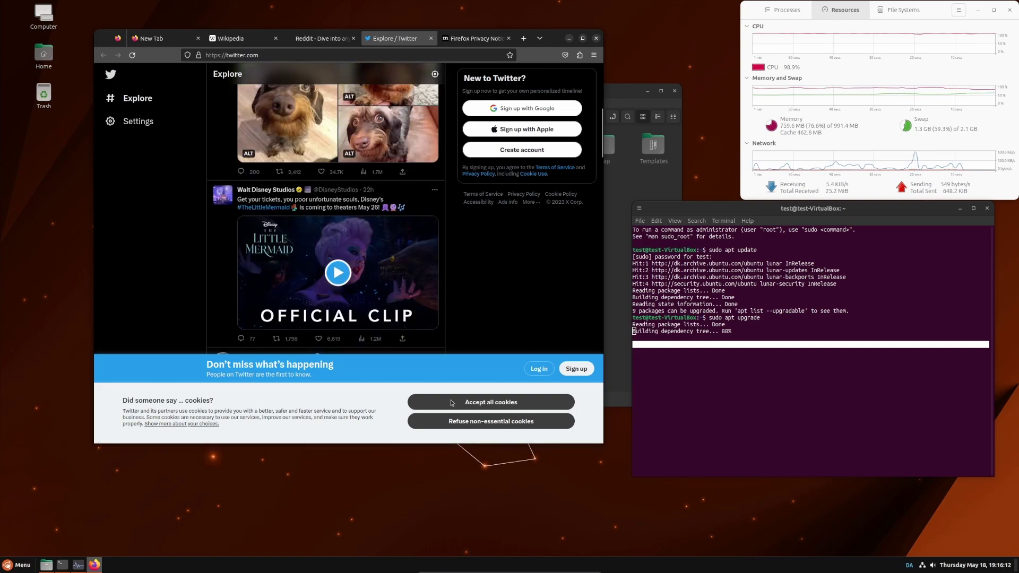
# Accept all cookies on Twitter and scroll down the Explore feed
pyautogui.click(451, 403)
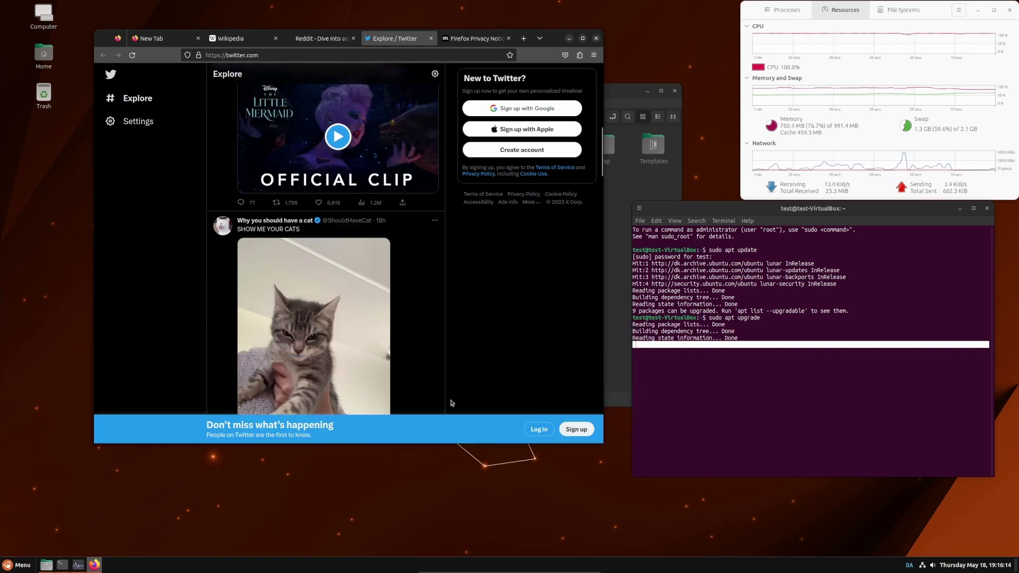
pyautogui.scroll(-7, 512, 281)
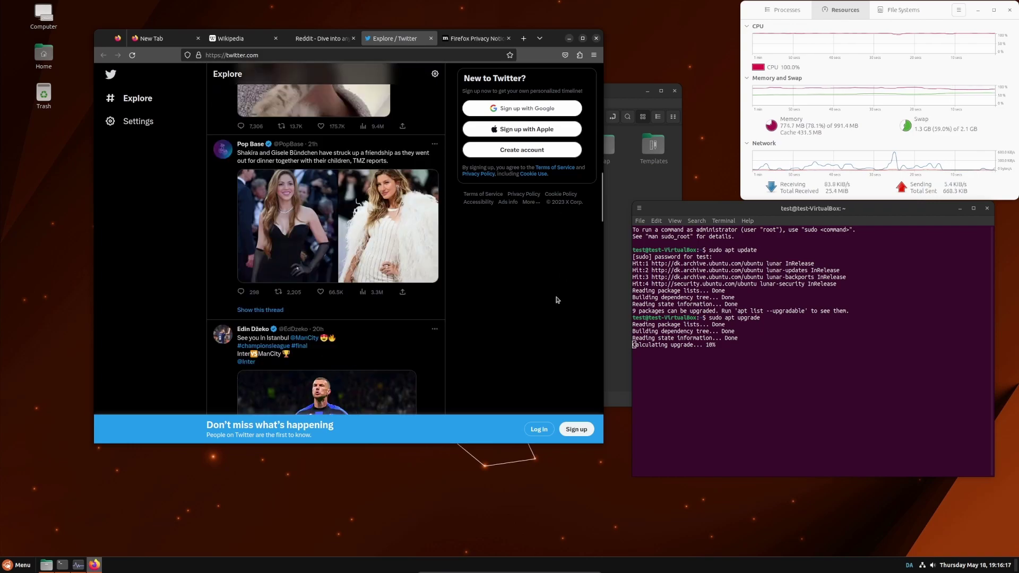
pyautogui.scroll(-2, 556, 300)
pyautogui.scroll(-10, 557, 300)
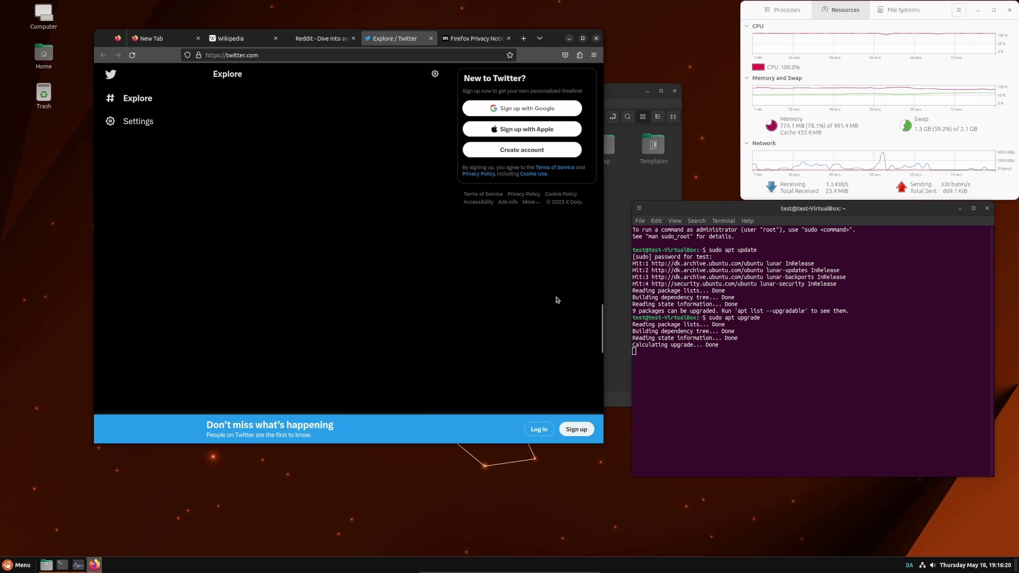
pyautogui.scroll(5, 556, 297)
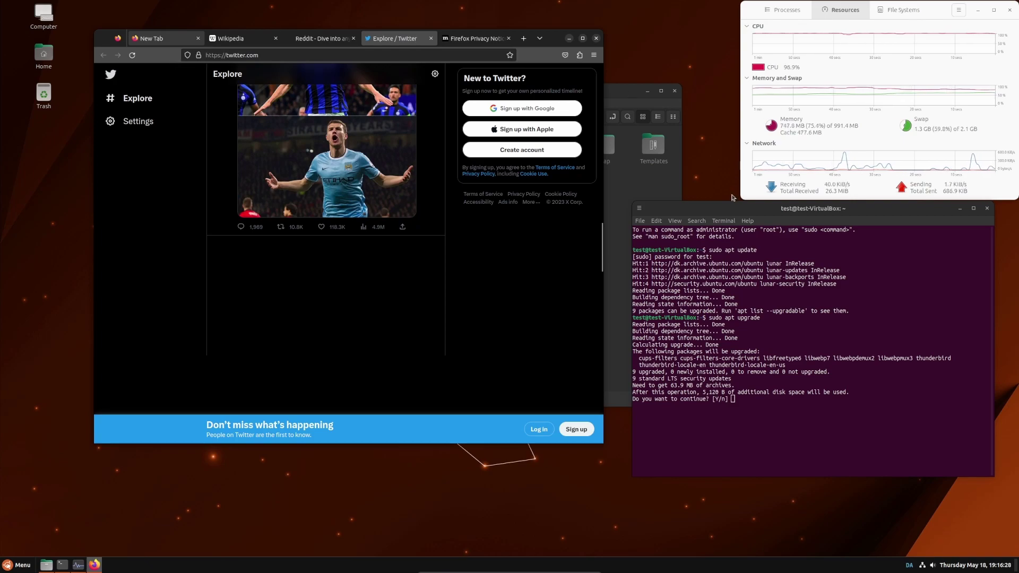
# Answer 'y' at the apt prompt to download the 9 packages, then switch Firefox to New Tab
pyautogui.click(729, 211)
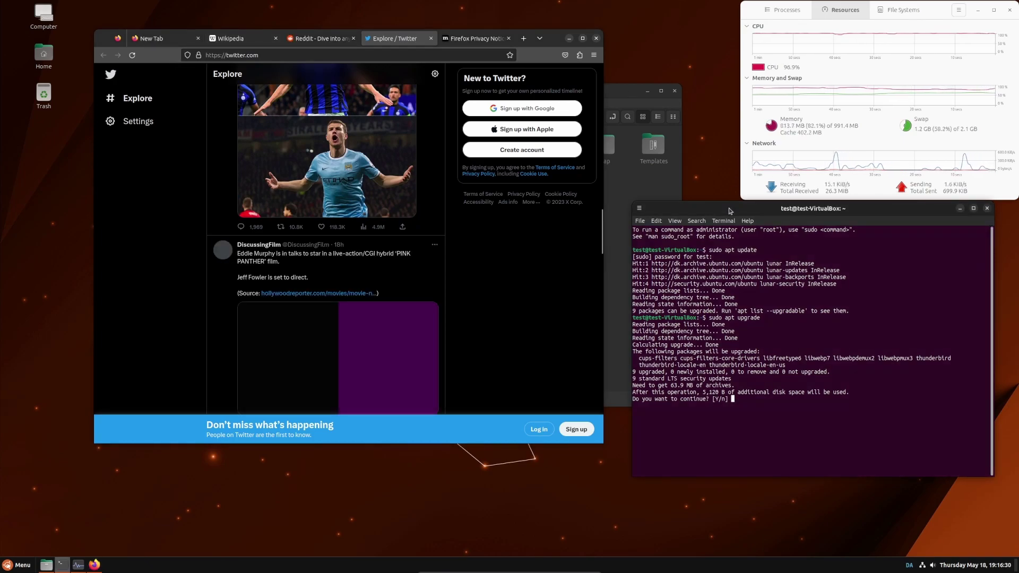
pyautogui.write('y')
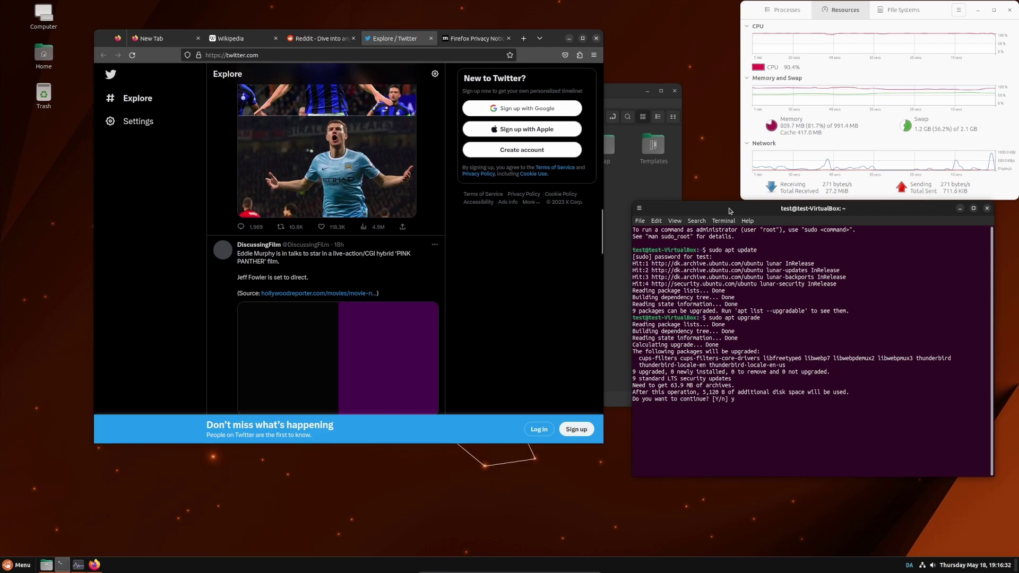
pyautogui.press('Return')
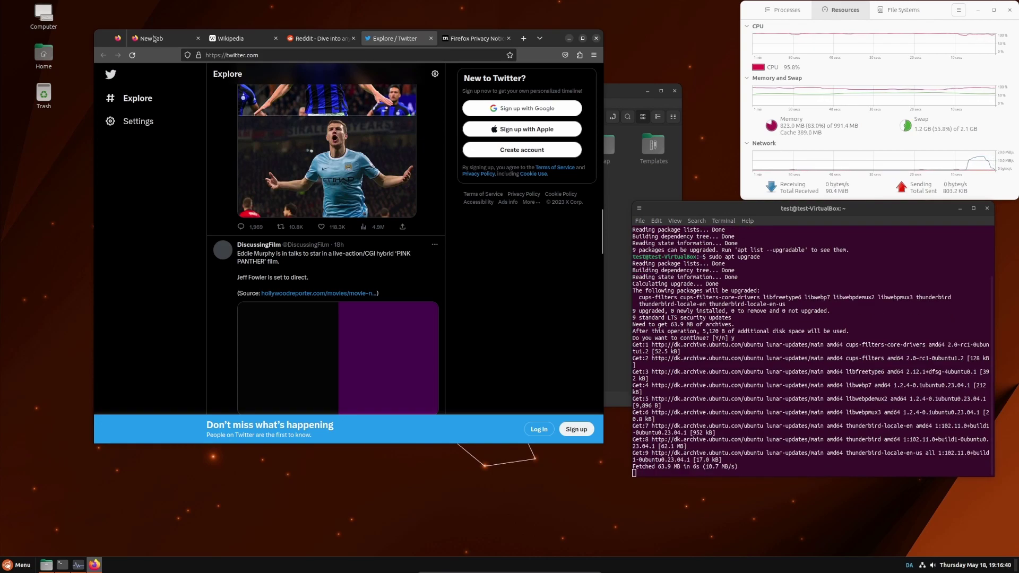
pyautogui.click(154, 38)
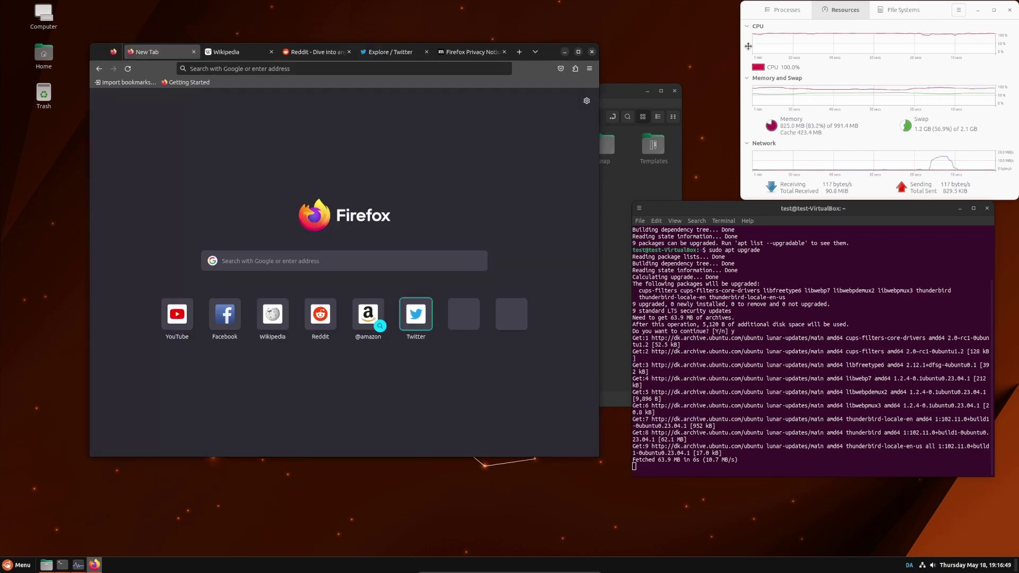
# Raise the Home file manager window and move it up and to the right
pyautogui.click(619, 99)
pyautogui.moveTo(619, 98); pyautogui.dragTo(694, 73)
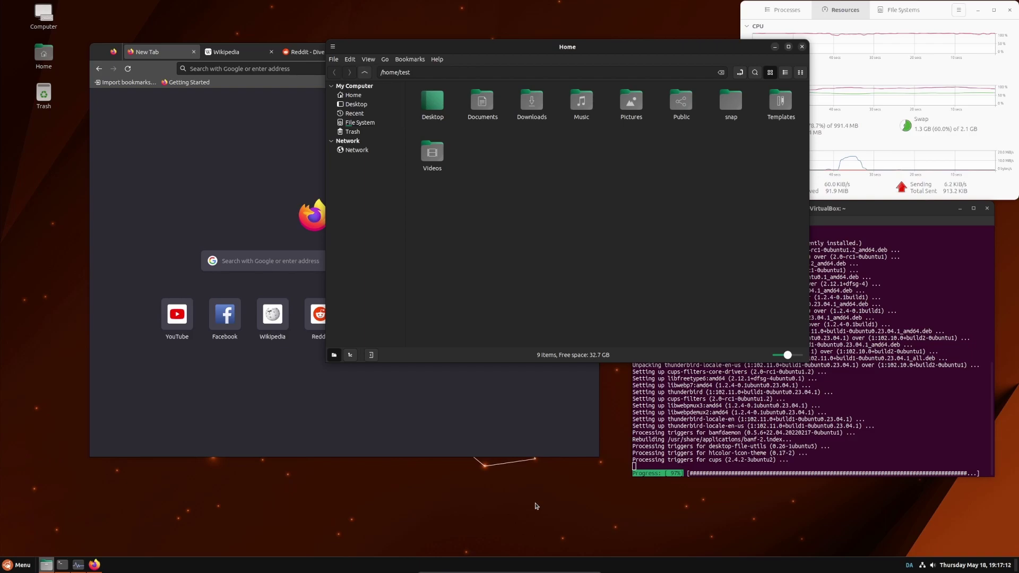
# Bring the Firefox window to the front while the upgrade finishes
pyautogui.click(313, 176)
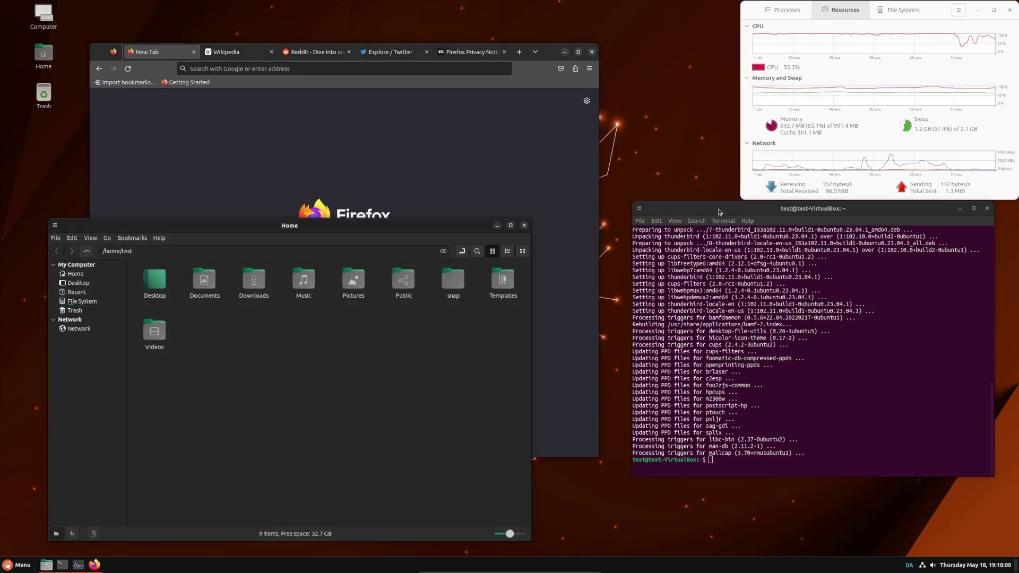
# Raise Firefox above the Home folder window
pyautogui.click(470, 137)
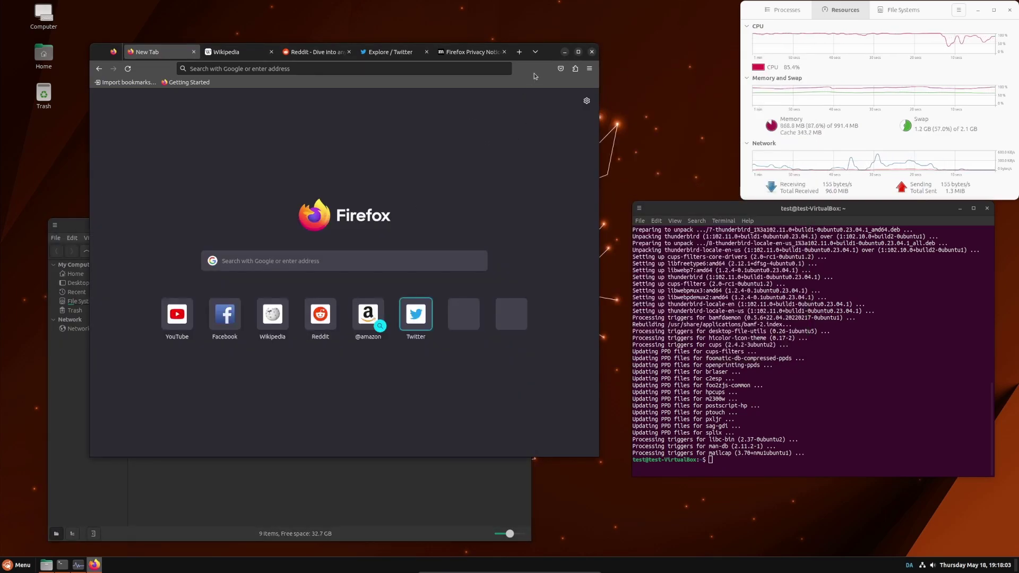